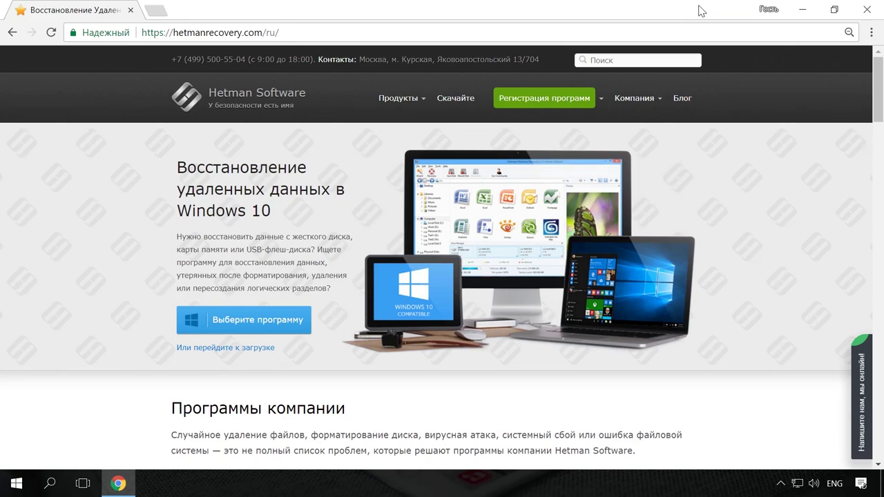
Open the Partition Recovery product page from the Продукты menu.
mouse_move(422, 104)
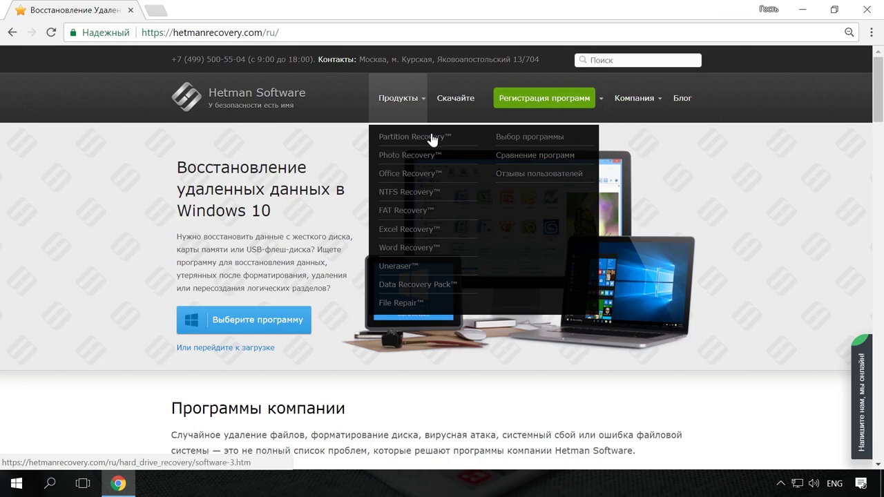
click(431, 139)
scroll(437, 156, down, 1)
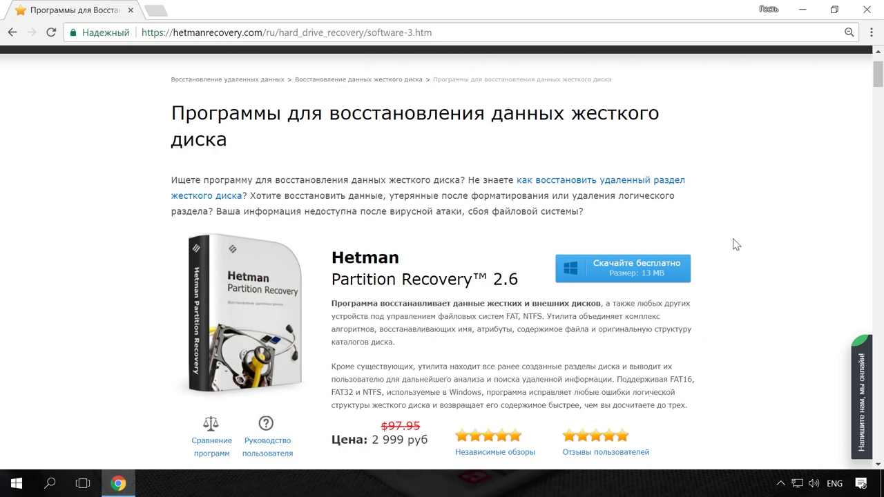
scroll(732, 228, up, 1)
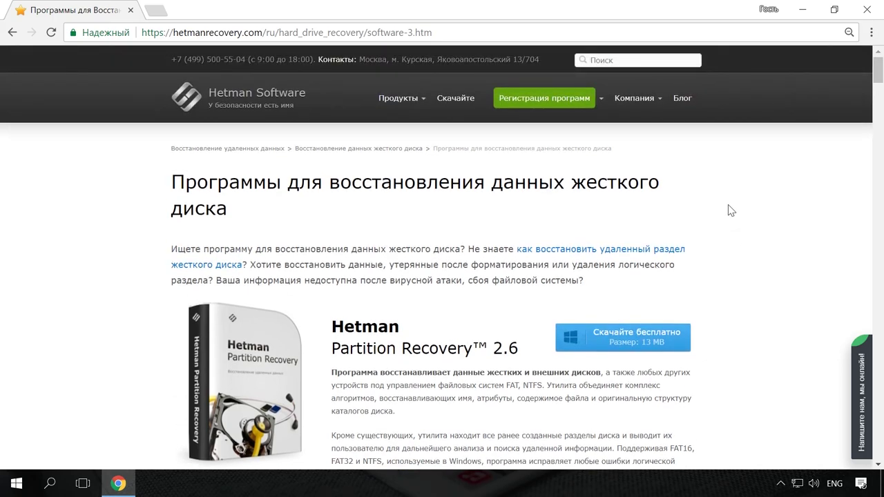
Go to the Hetman blog and scroll down through its posts.
click(685, 100)
scroll(758, 173, down, 3)
scroll(757, 184, down, 1)
scroll(758, 184, down, 3)
scroll(759, 185, down, 4)
scroll(758, 185, down, 4)
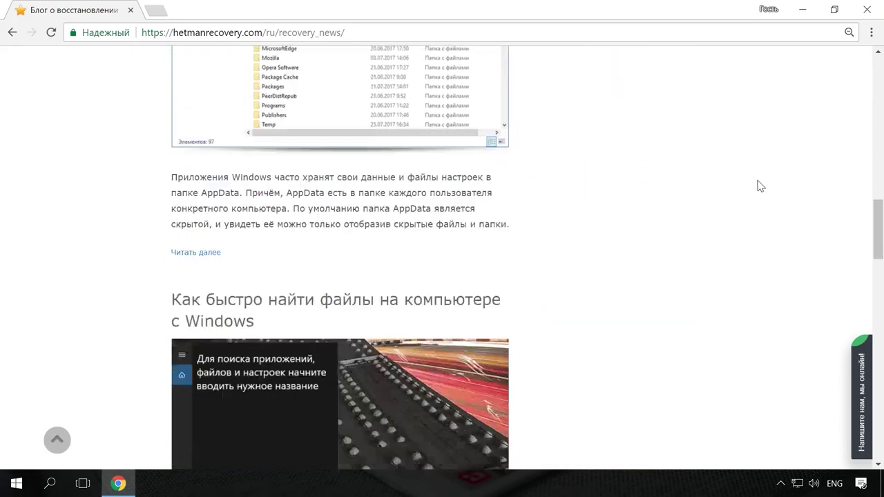
scroll(518, 156, down, 1)
Open the 'Как быстро найти файлы на компьютере с Windows' article and skim it.
click(476, 228)
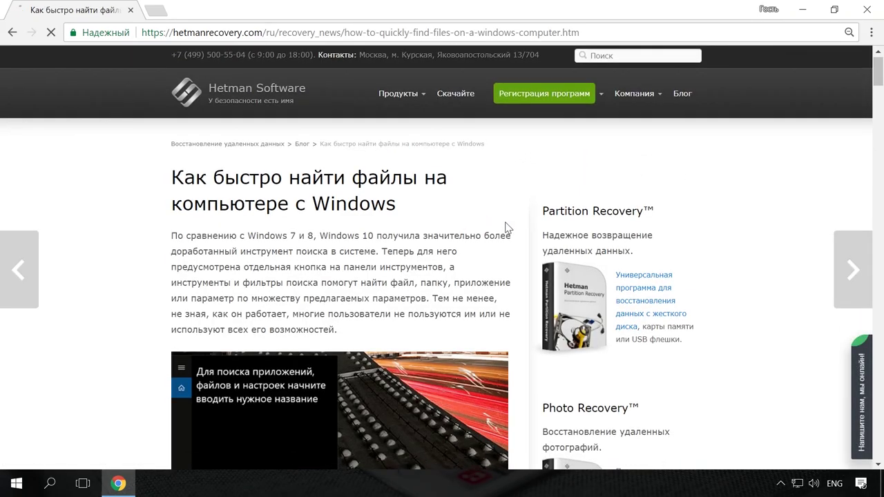
scroll(509, 228, down, 2)
scroll(514, 225, down, 4)
scroll(514, 221, up, 5)
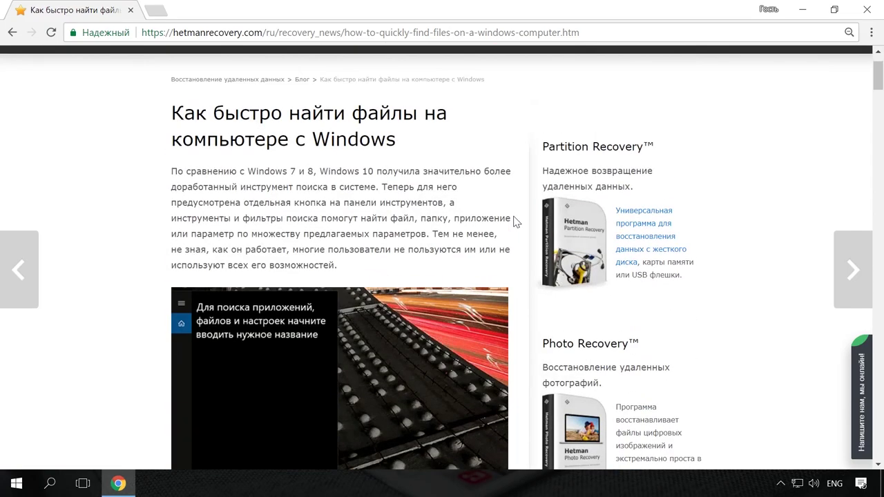
scroll(514, 221, up, 1)
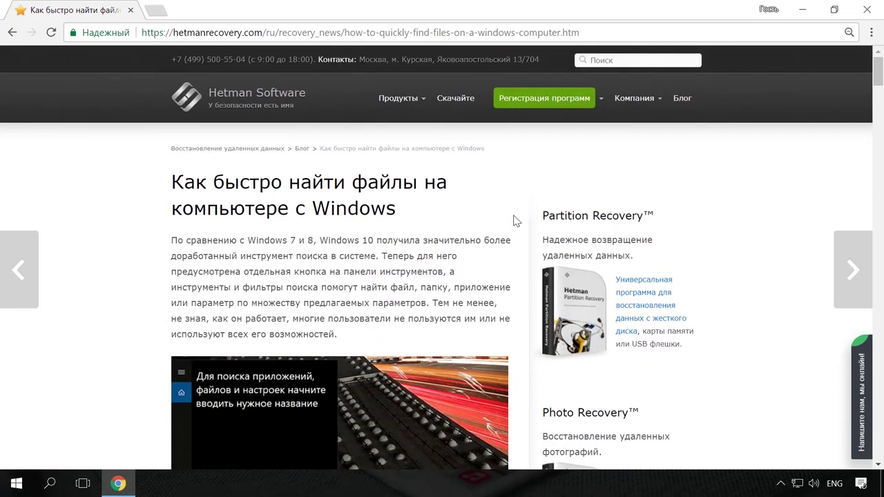
Restart Chrome from its taskbar icon so the six previous tabs come back.
click(857, 387)
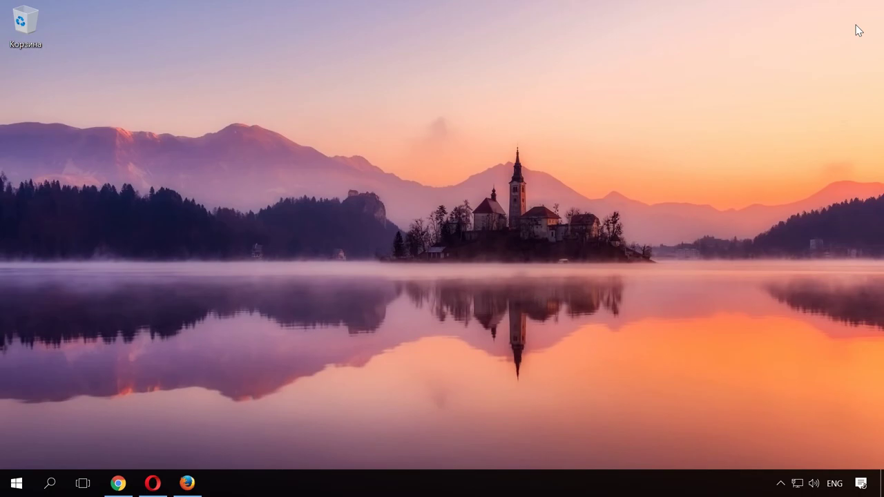
click(120, 484)
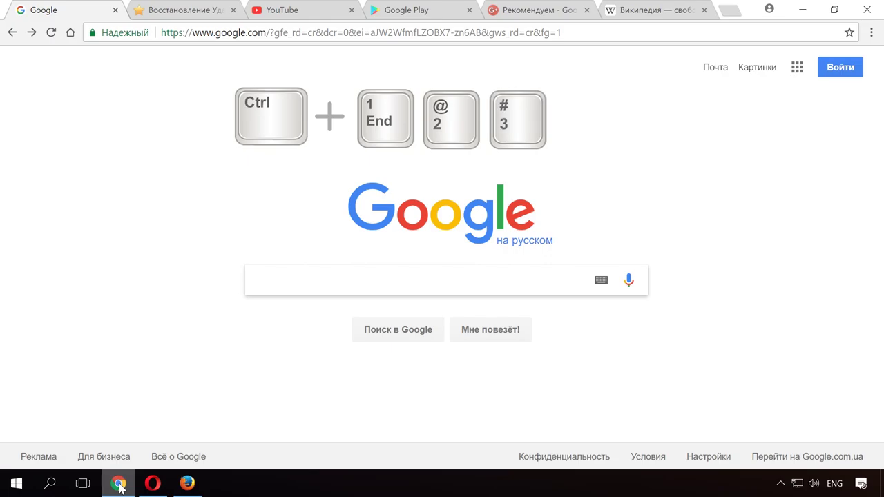
Jump between tabs by number with Ctrl+2, Ctrl+3, Ctrl+4 and Ctrl+9 (last tab).
key(ctrl+2)
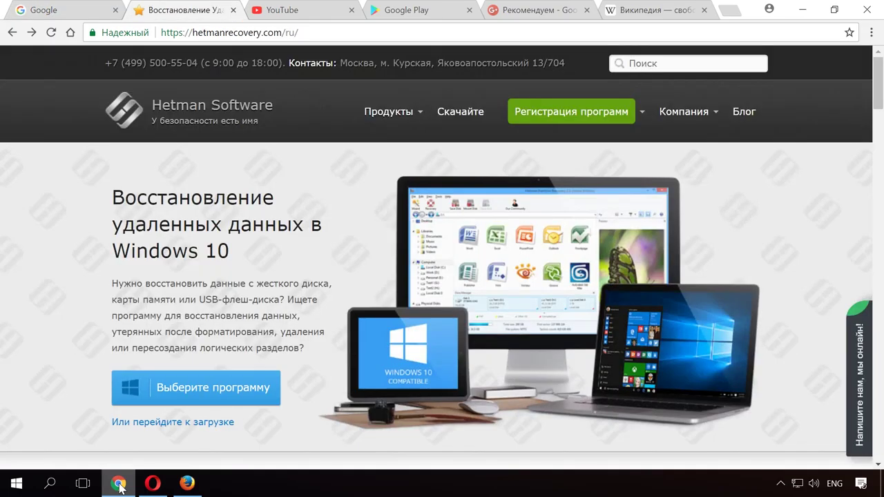
key(ctrl+3)
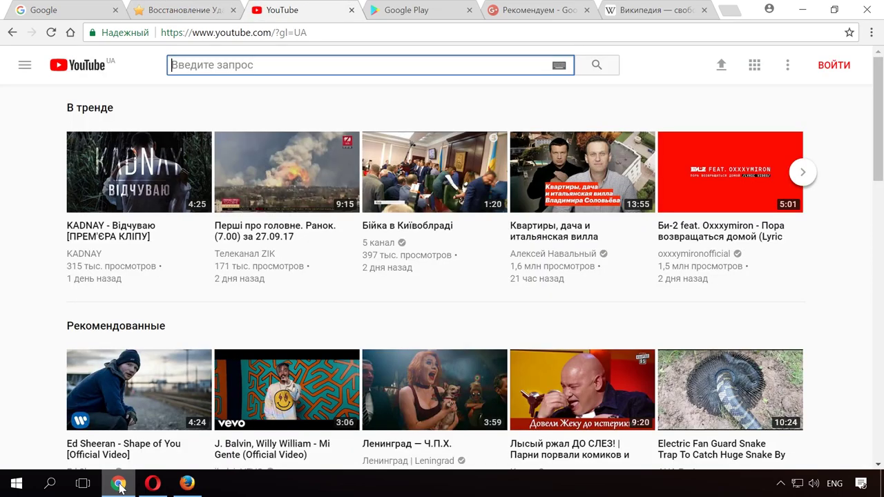
key(ctrl+4)
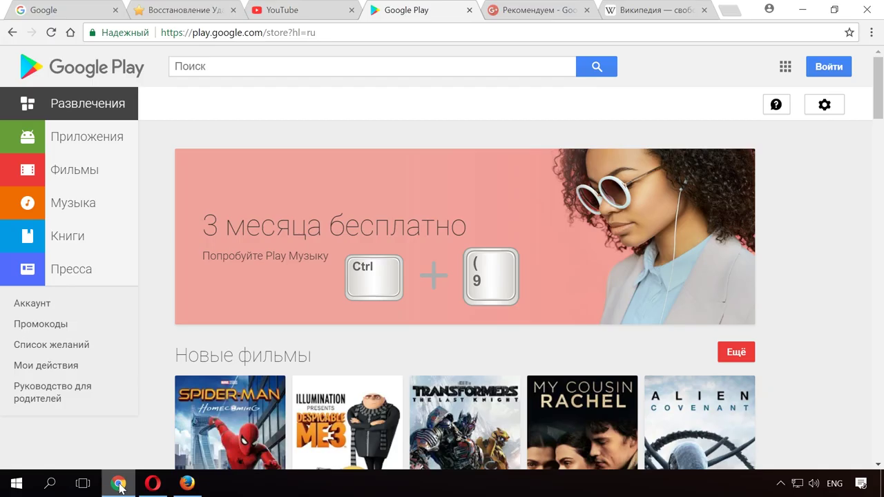
key(ctrl+9)
Cycle tabs with Ctrl+Tab and Ctrl+Shift+Tab, then close the Google tab with Ctrl+W.
key(ctrl+Tab)
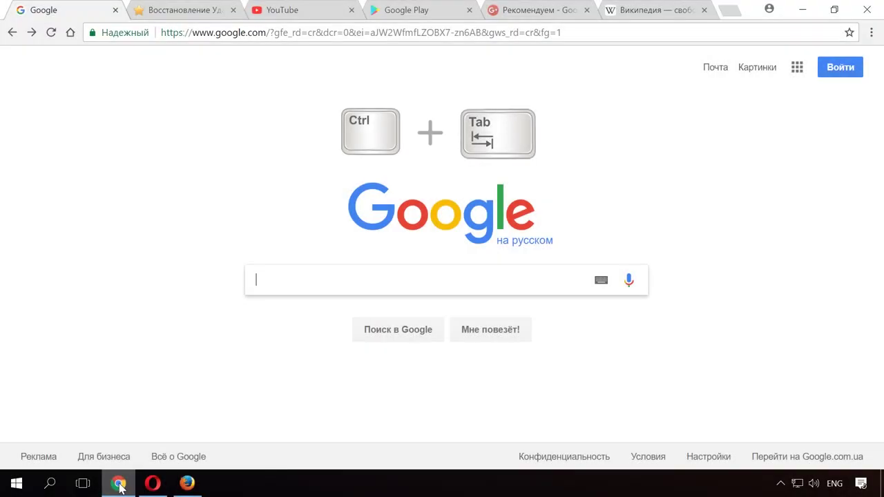
key(ctrl+Tab)
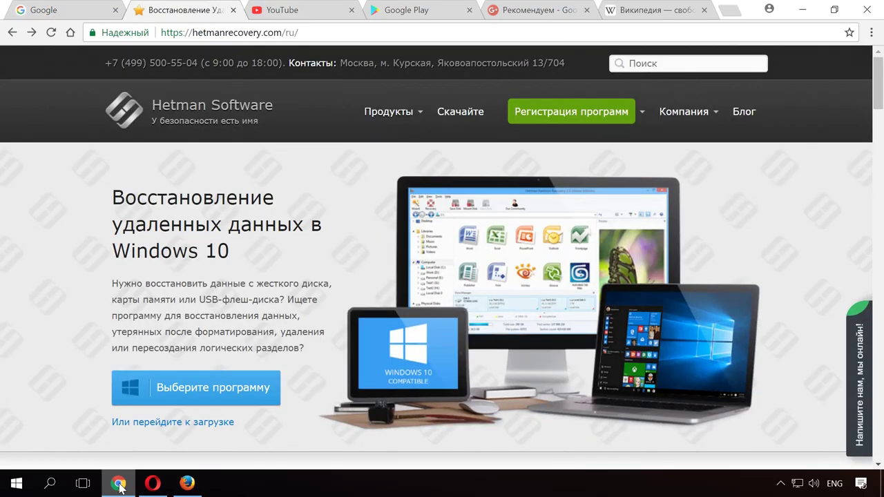
key(ctrl+Tab)
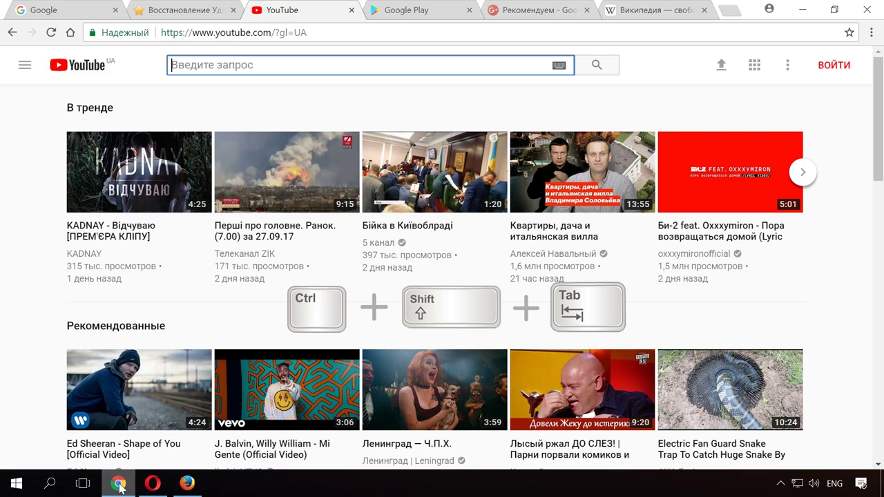
key(ctrl+shift+Tab)
key(ctrl+shift+Tab)
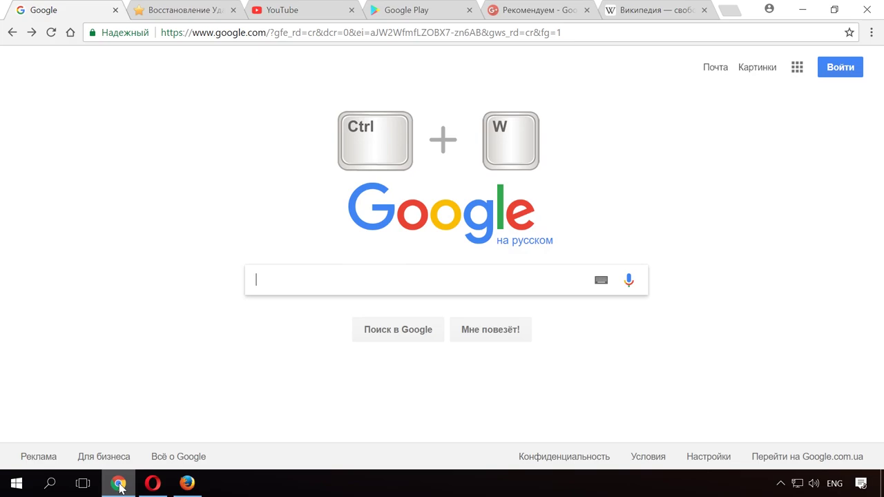
key(ctrl+w)
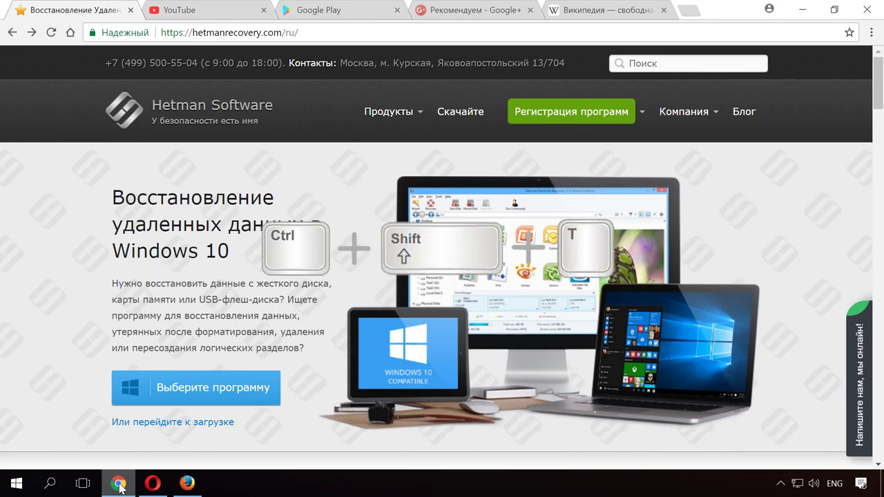
Restore the closed Google tab with Ctrl+Shift+T, then reload the Google+ tab with F5.
key(ctrl+shift+t)
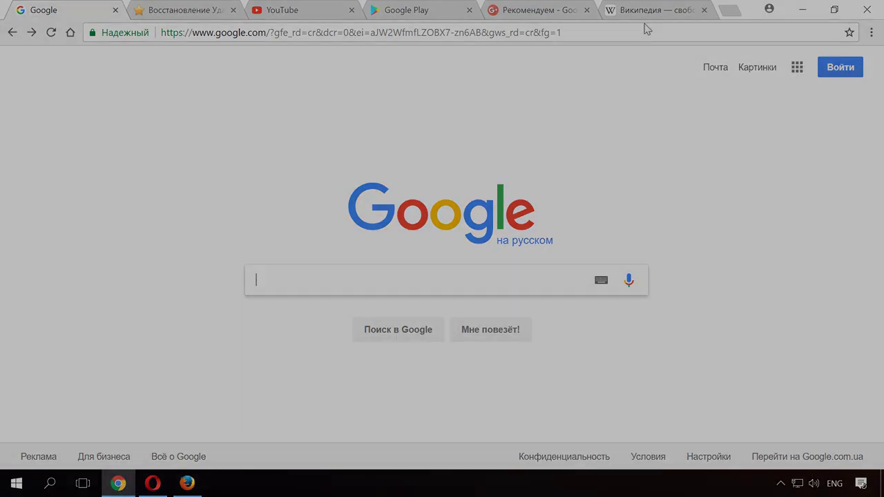
click(545, 17)
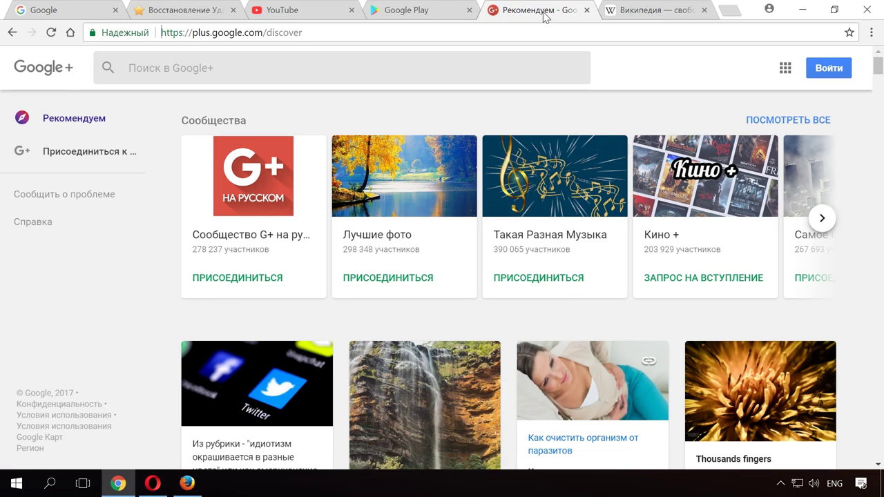
key(F5)
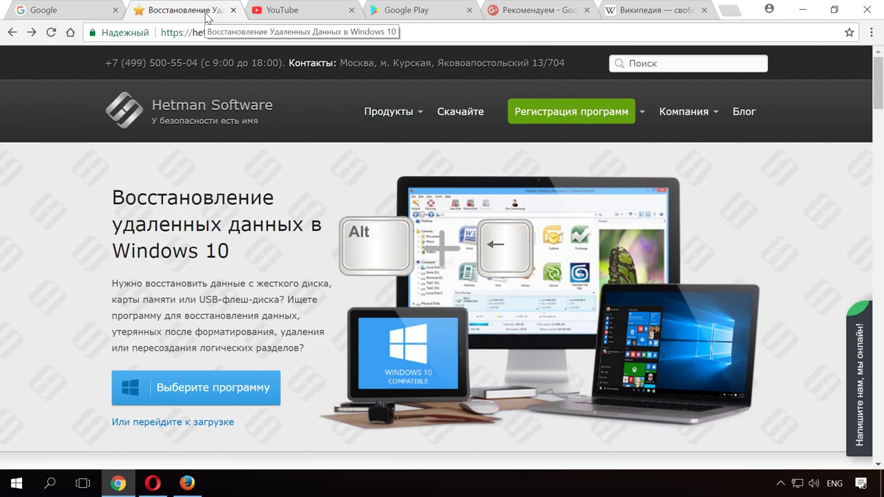
Move back and forward in the Hetman tab's history, load the home page with Alt+Home, then go back.
key(alt+Left)
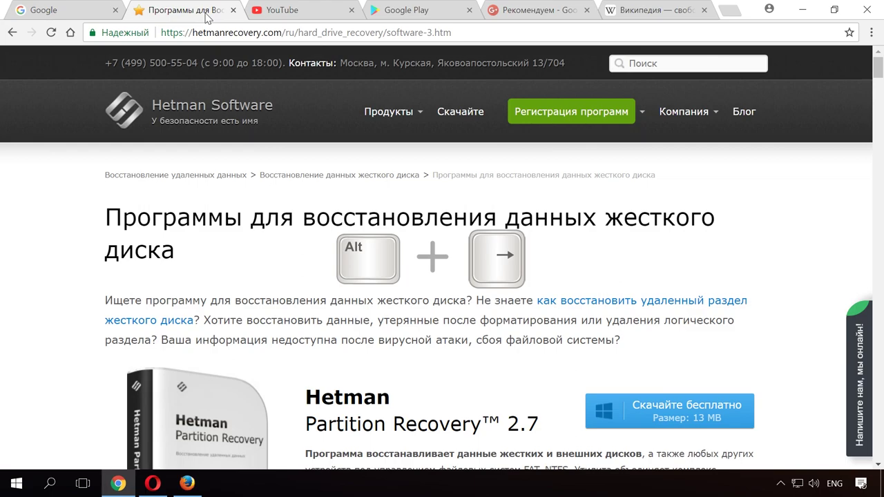
key(alt+Right)
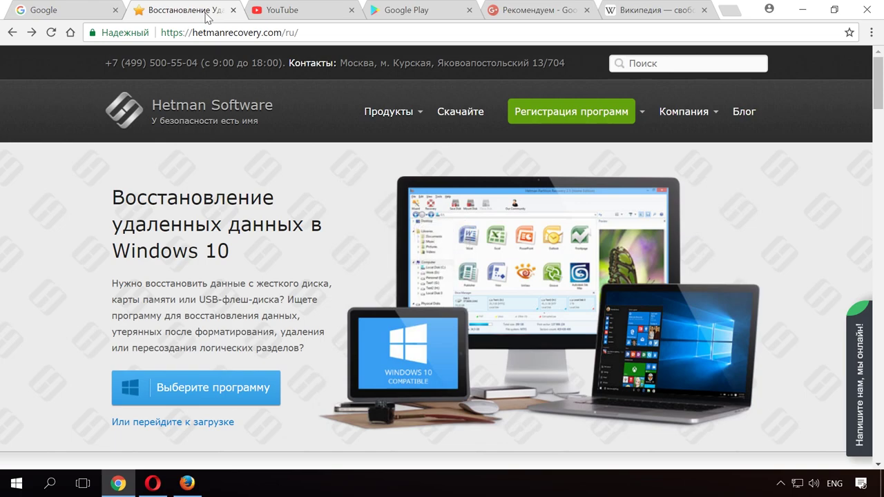
key(alt+Home)
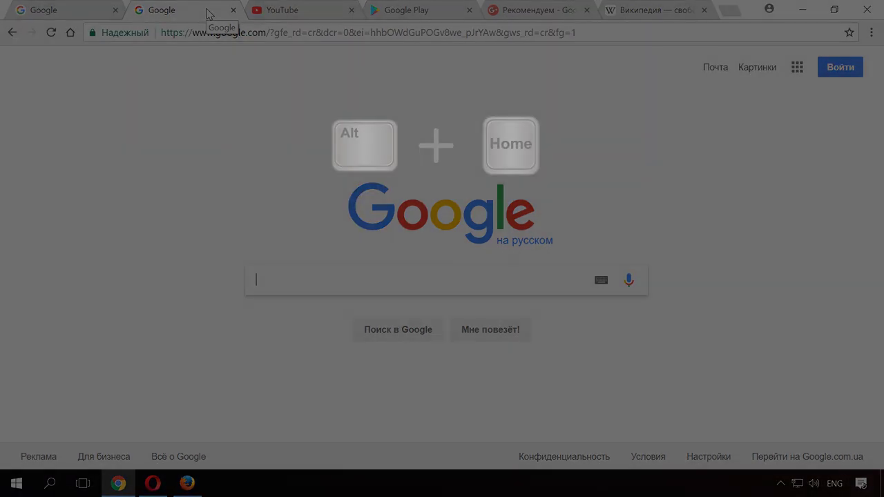
click(12, 32)
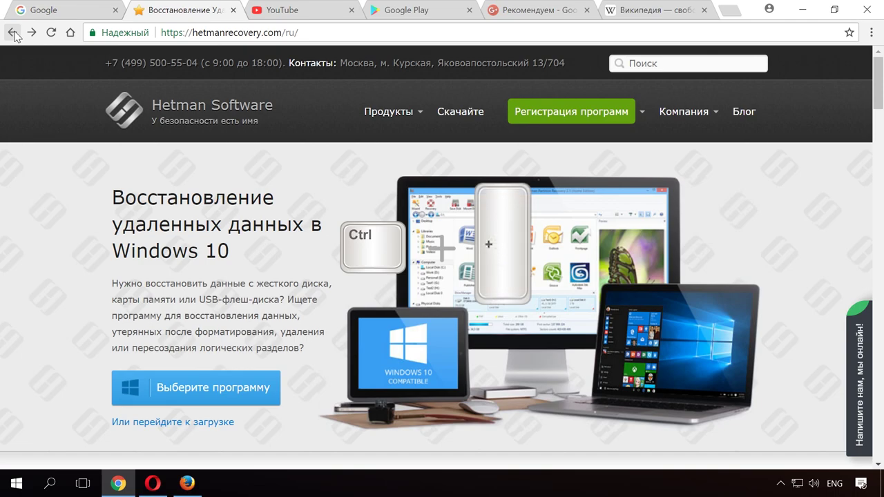
Zoom the Hetman page in to 125%, out to 67%, then reset it to 100% with Ctrl+0.
key(ctrl+plus)
key(ctrl+plus)
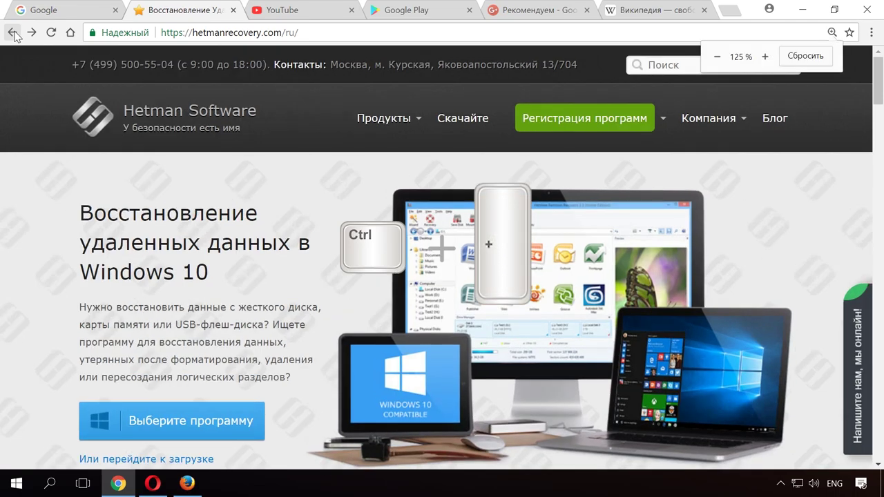
key(ctrl+plus)
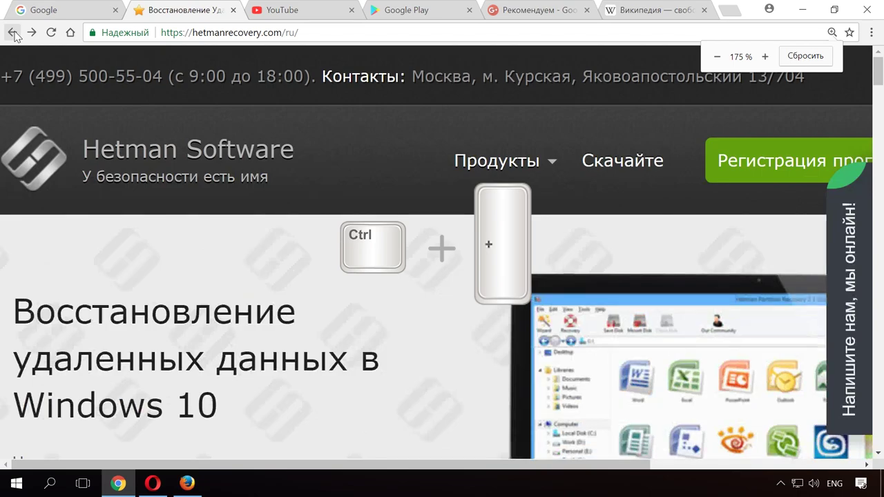
key(ctrl+minus)
key(ctrl+minus)
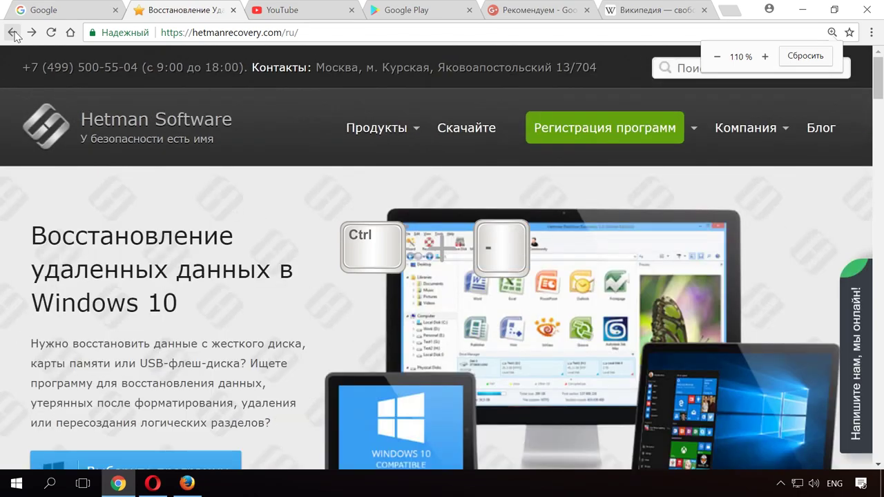
key(ctrl+minus)
key(ctrl+minus)
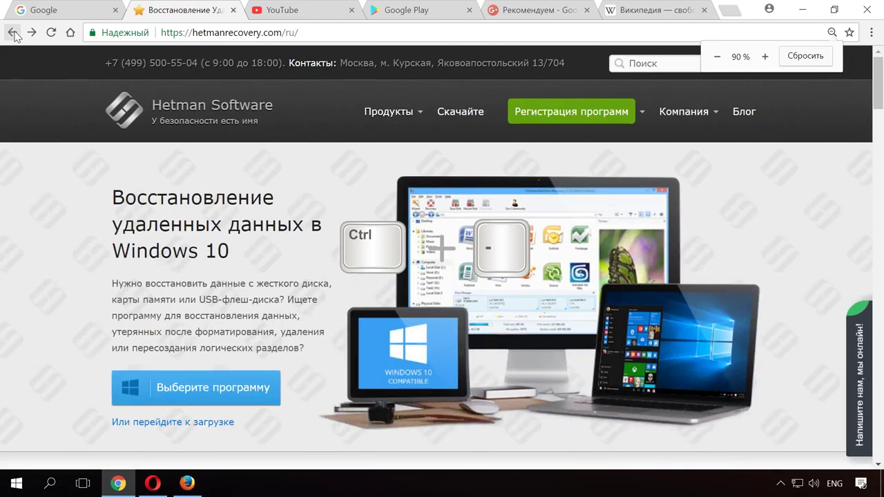
key(ctrl+minus)
key(ctrl+minus)
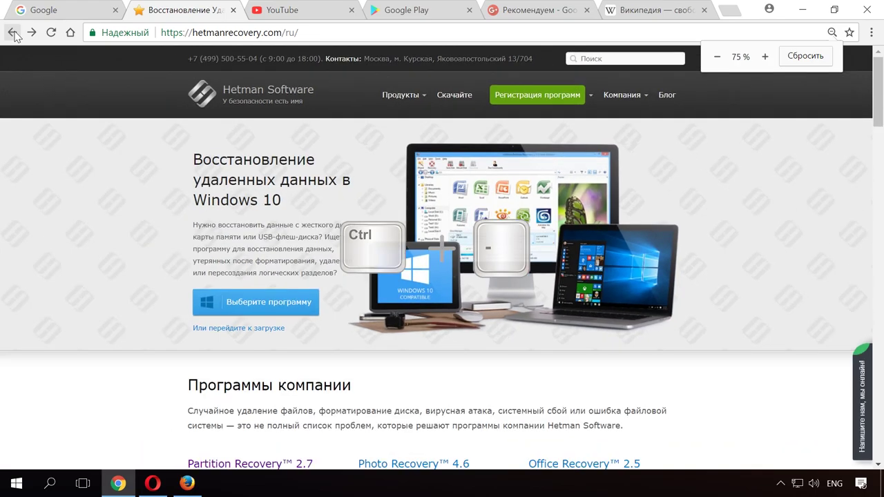
key(ctrl+minus)
key(ctrl+0)
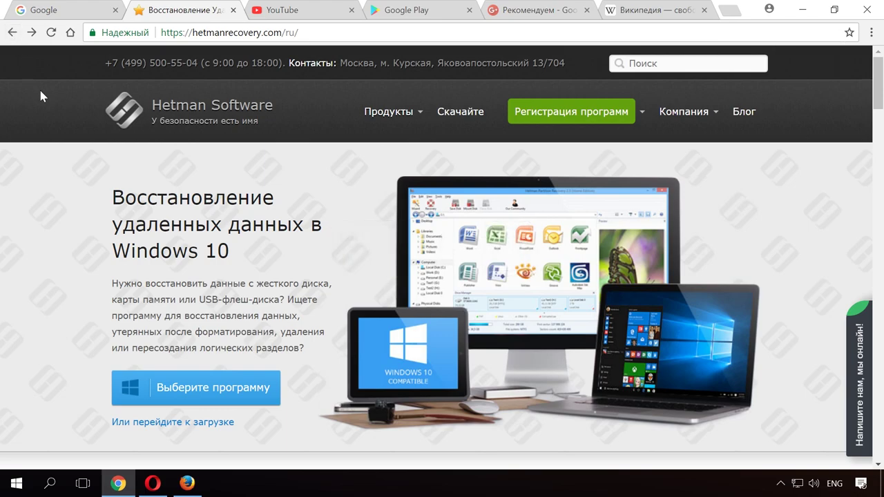
scroll(44, 109, down, 4)
scroll(47, 110, down, 4)
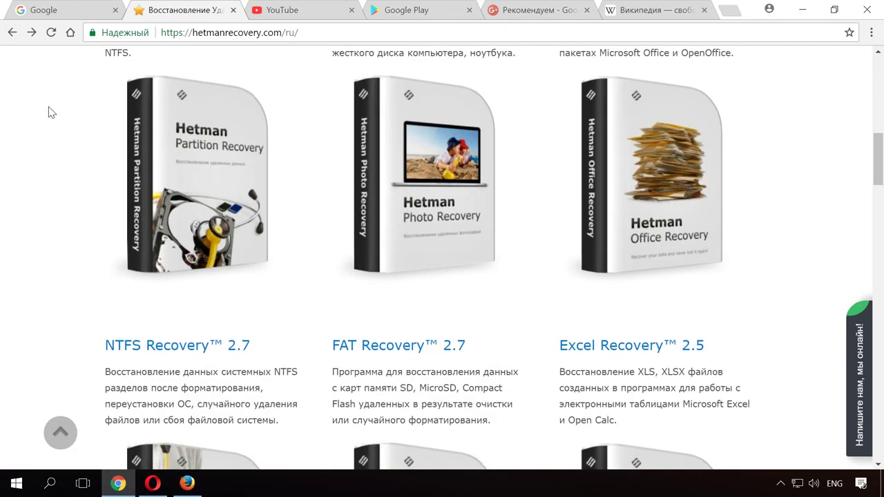
scroll(50, 112, down, 2)
scroll(50, 112, down, 4)
key(Page_Down)
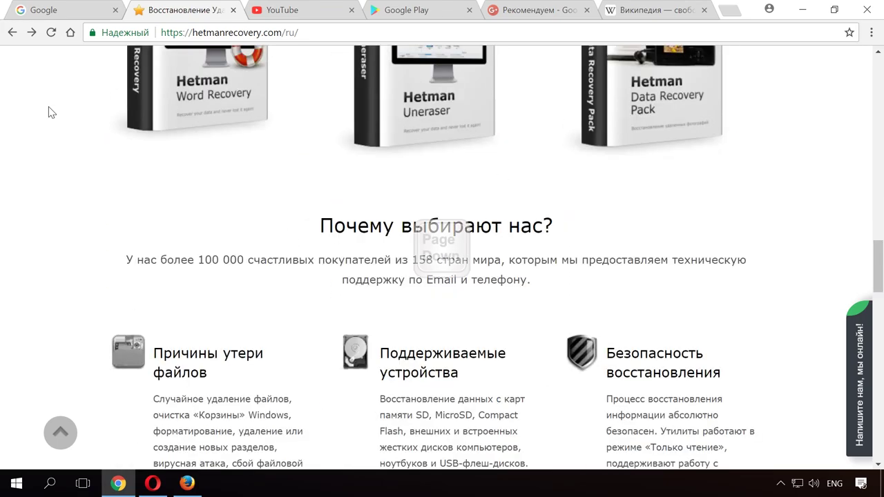
scroll(50, 112, up, 4)
scroll(50, 112, up, 1)
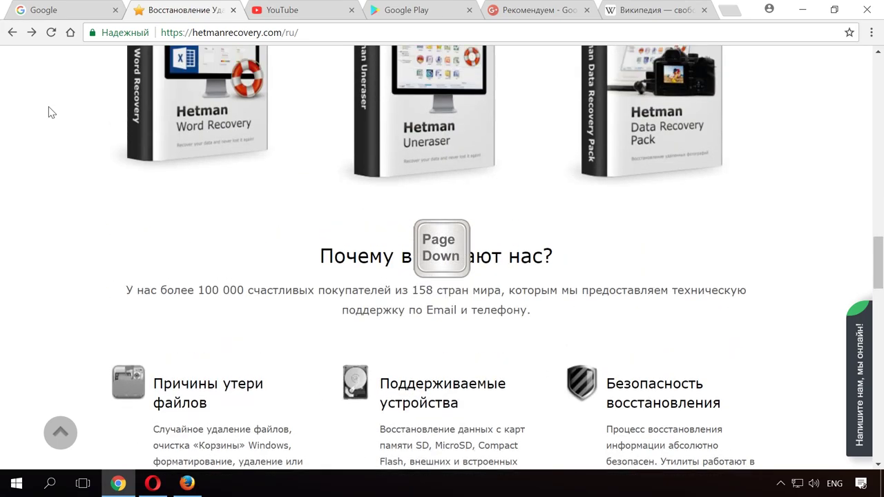
scroll(50, 111, up, 5)
key(Page_Up)
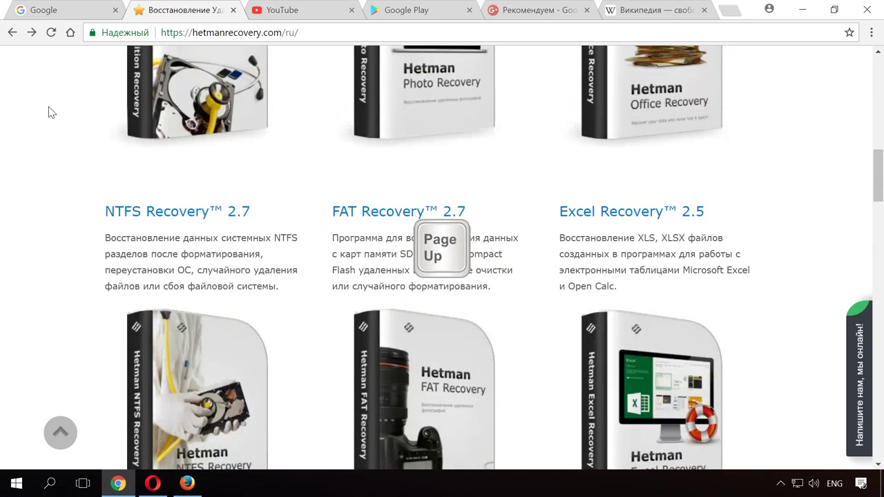
key(Page_Up)
key(Page_Up)
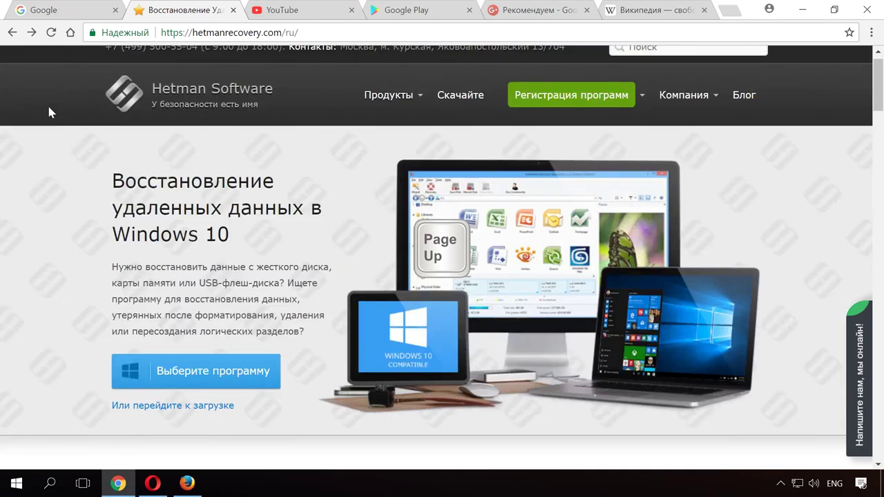
key(Page_Up)
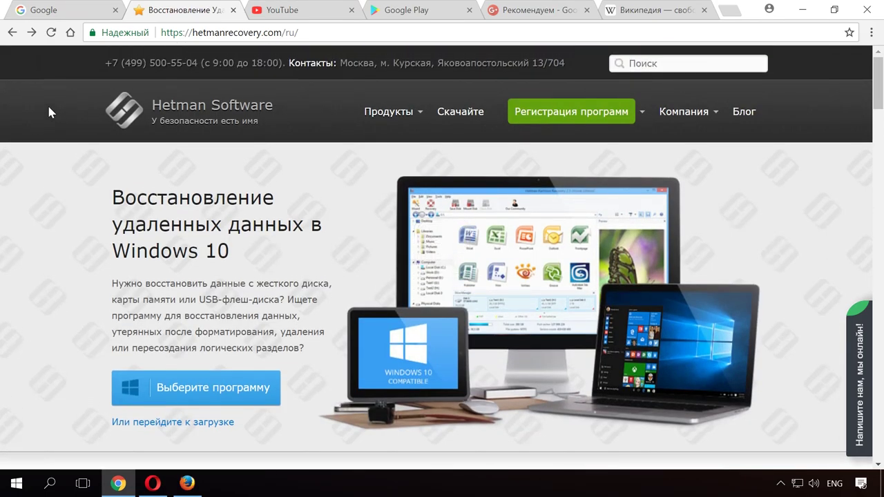
key(Page_Down)
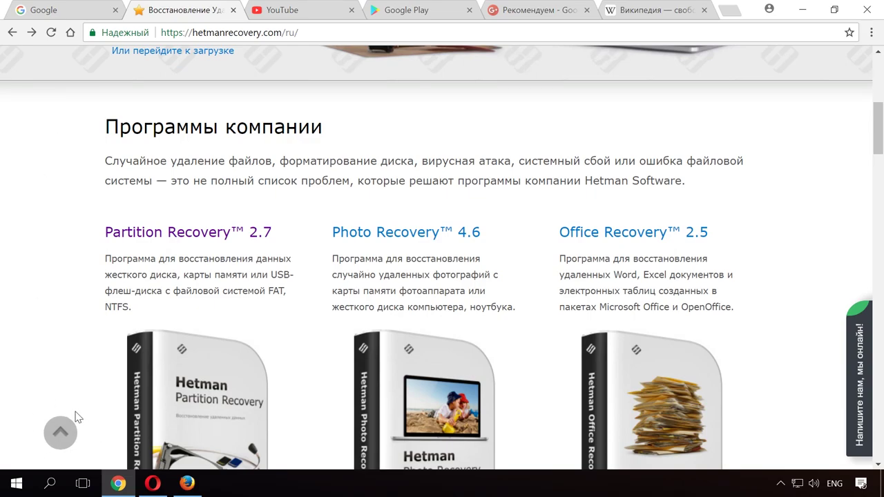
key(Home)
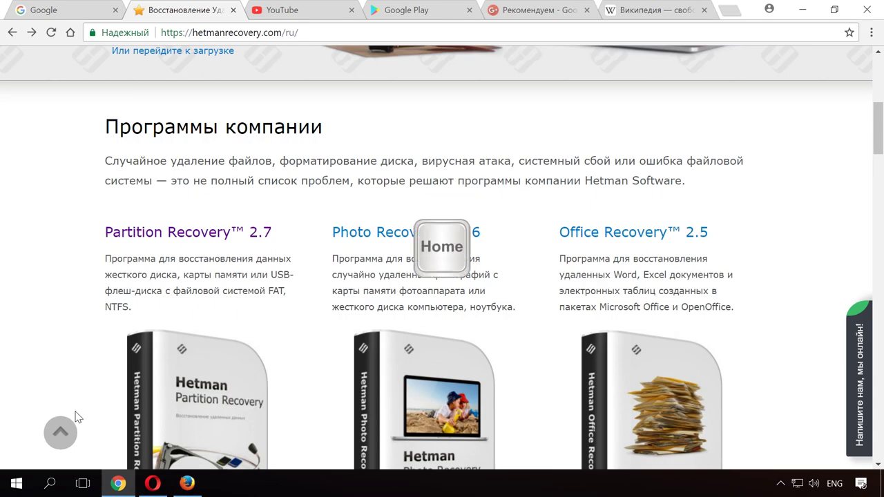
key(Home)
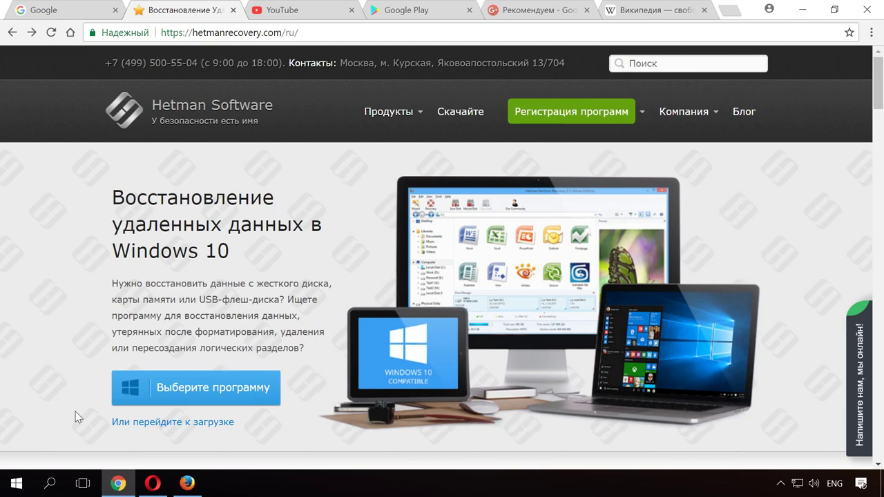
key(End)
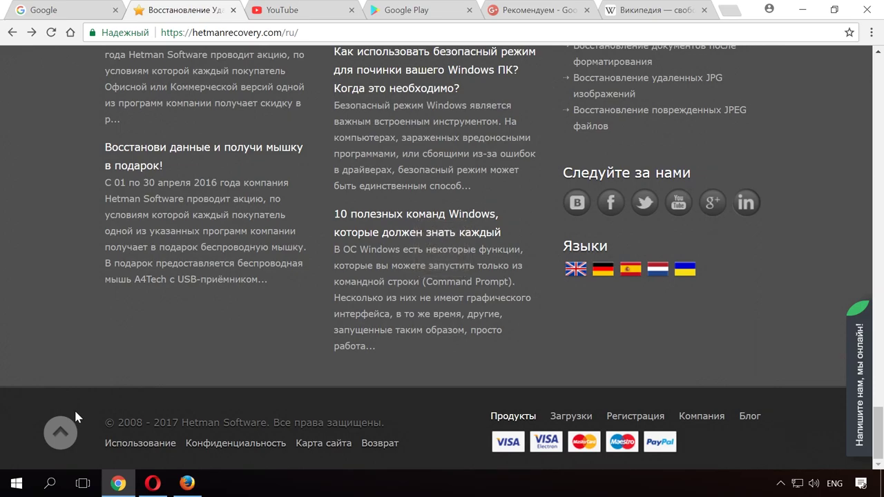
click(64, 428)
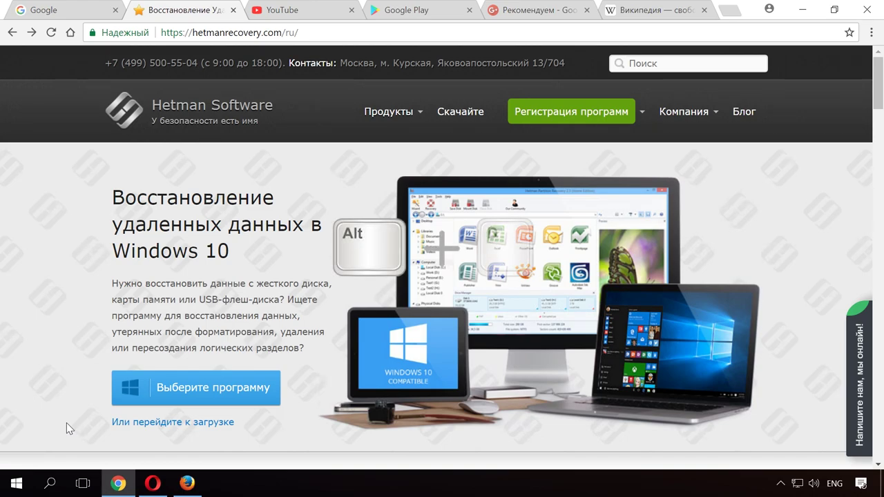
Select the address with Alt+D, then open Partition Recovery in a new tab and switch to it.
key(alt+d)
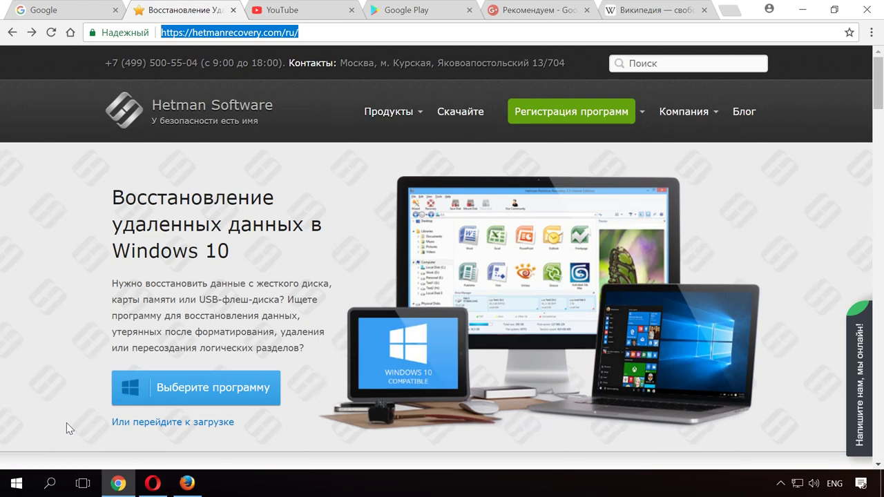
click(66, 423)
scroll(67, 423, down, 5)
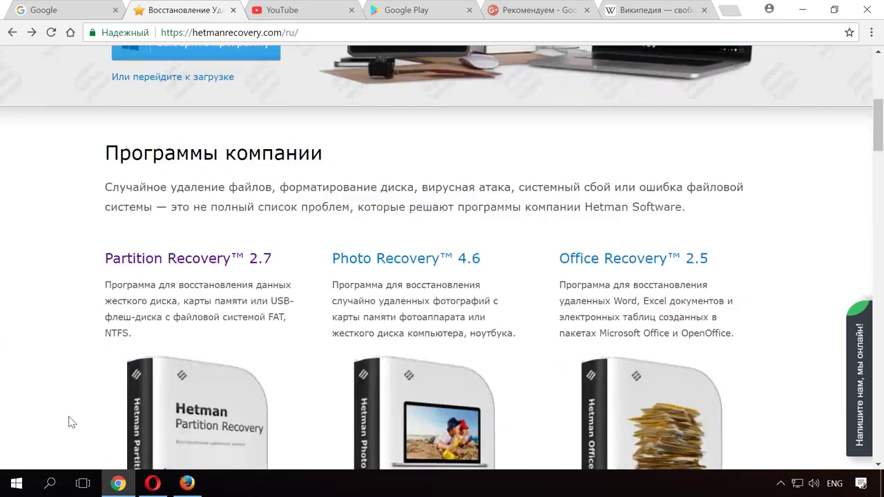
scroll(68, 416, down, 1)
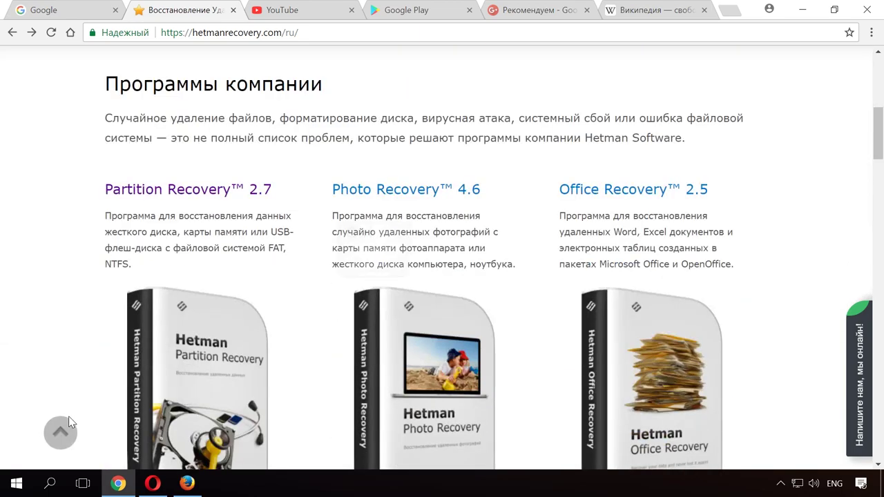
ctrl+click(233, 202)
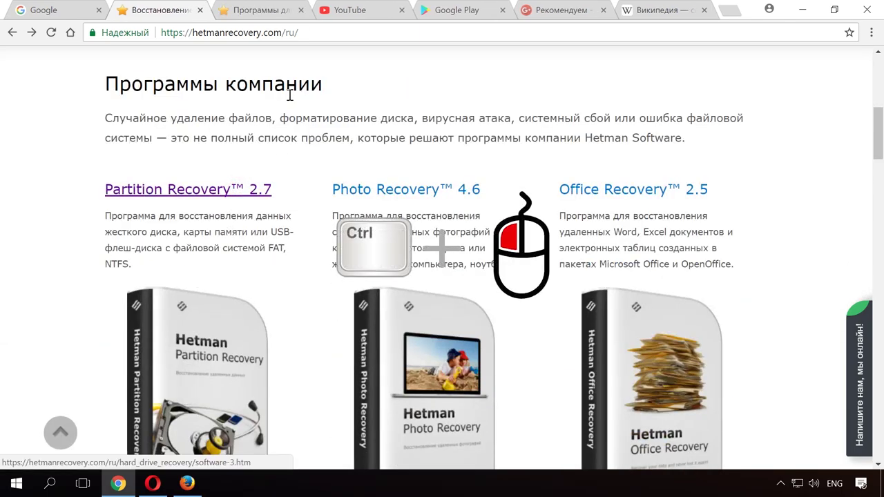
click(279, 10)
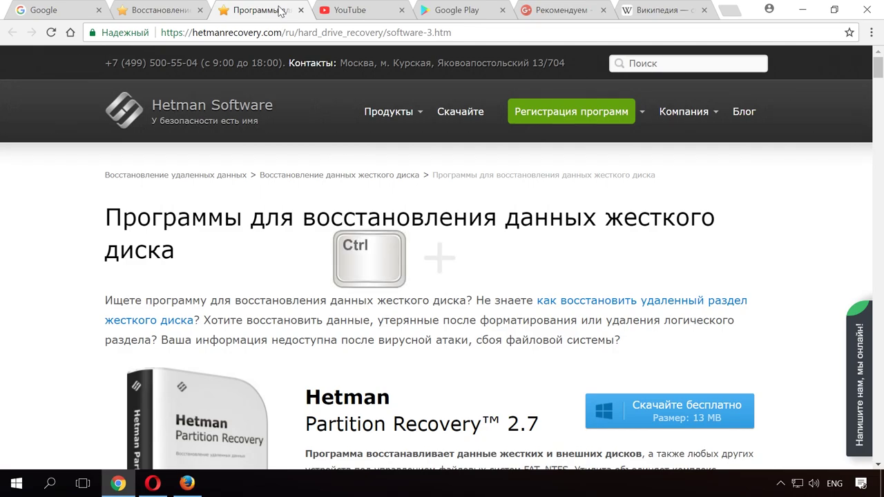
key(ctrl+f)
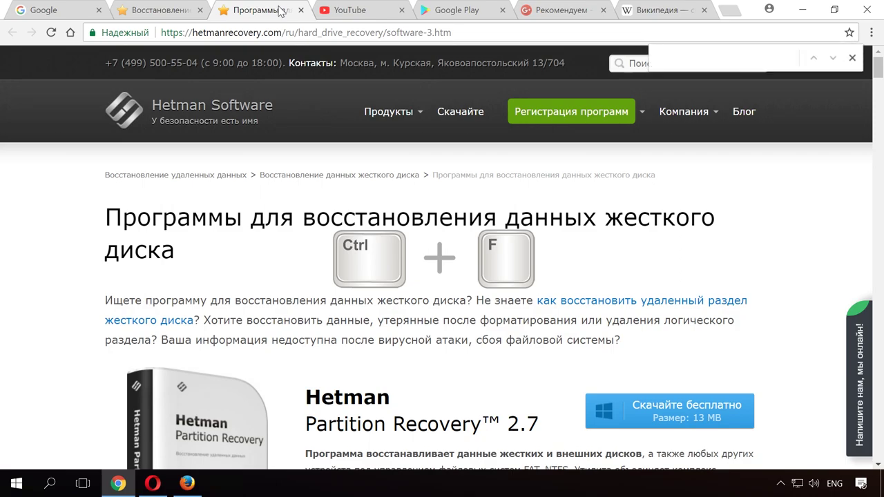
text(програм)
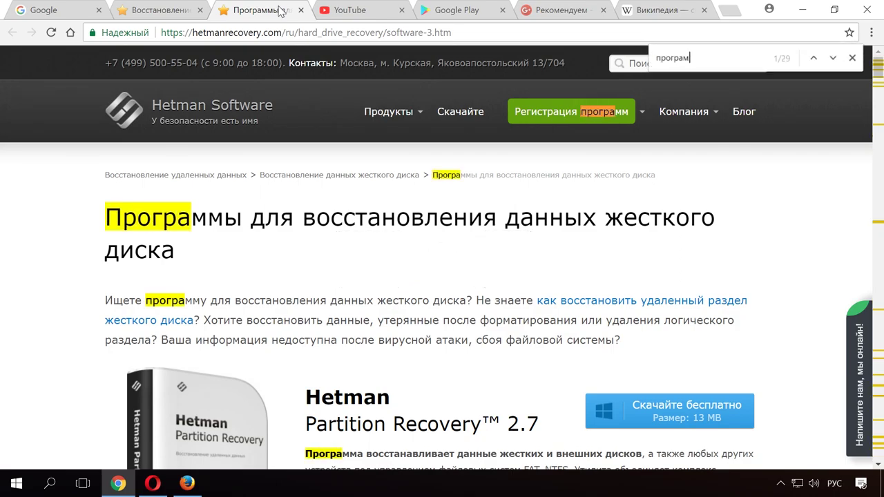
text(ма)
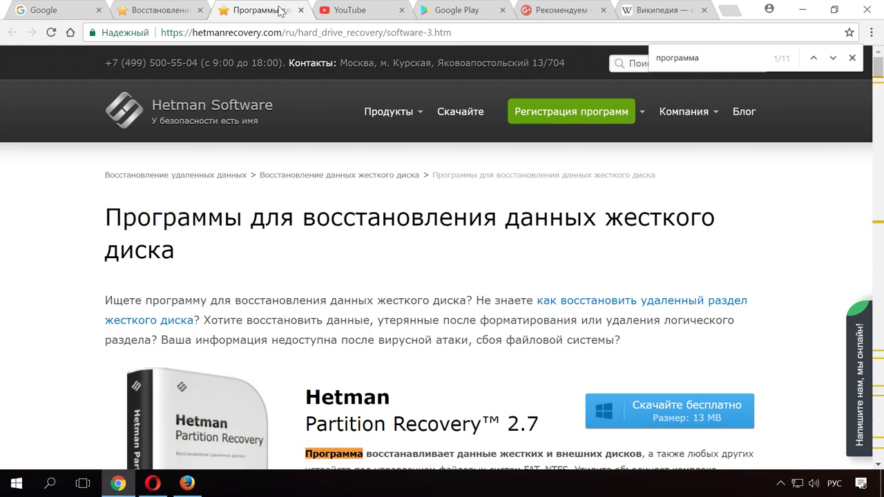
click(831, 60)
click(833, 60)
click(832, 60)
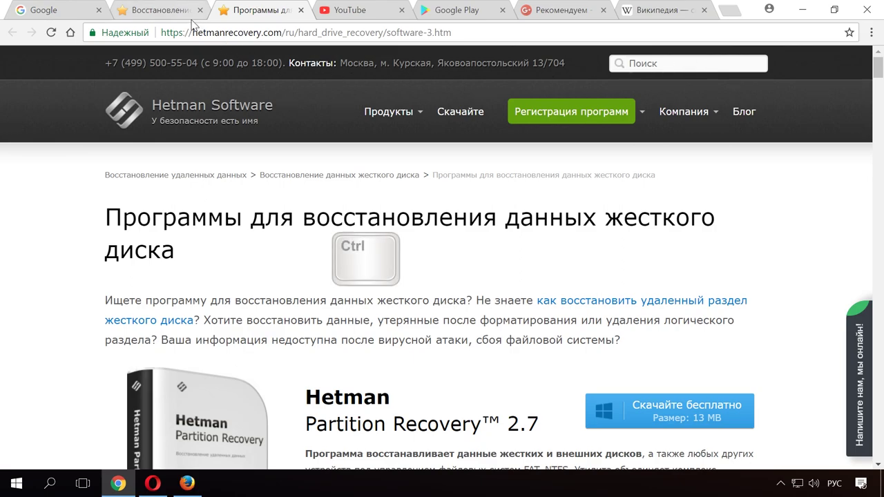
key(ctrl+h)
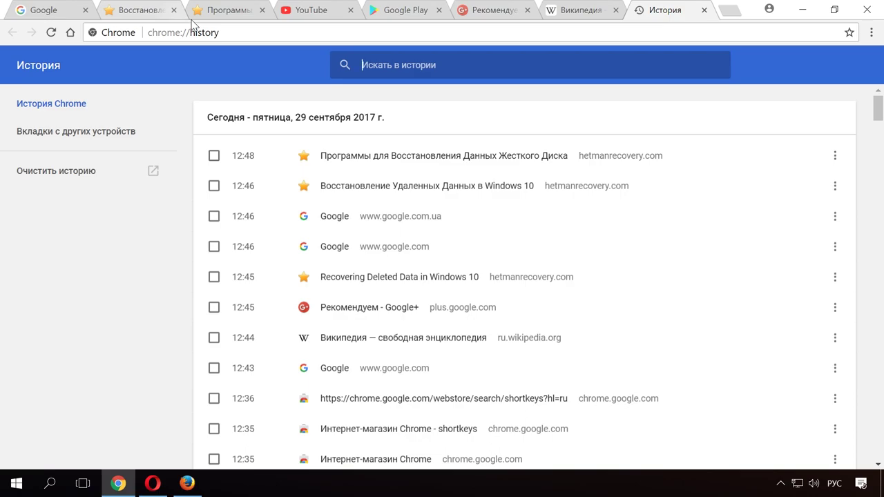
Open Downloads (Ctrl+J) and Clear browsing data, view YouTube's source (Ctrl+U), then close it.
key(ctrl+j)
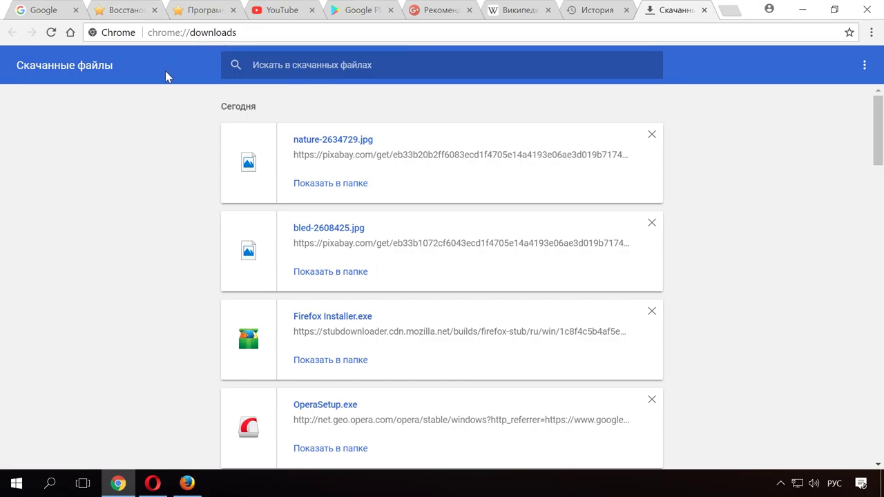
key(ctrl+shift+Delete)
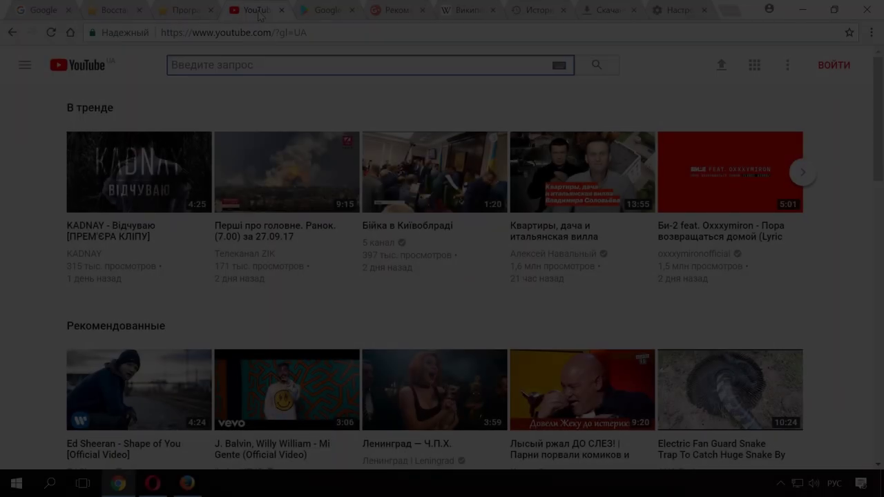
key(ctrl+u)
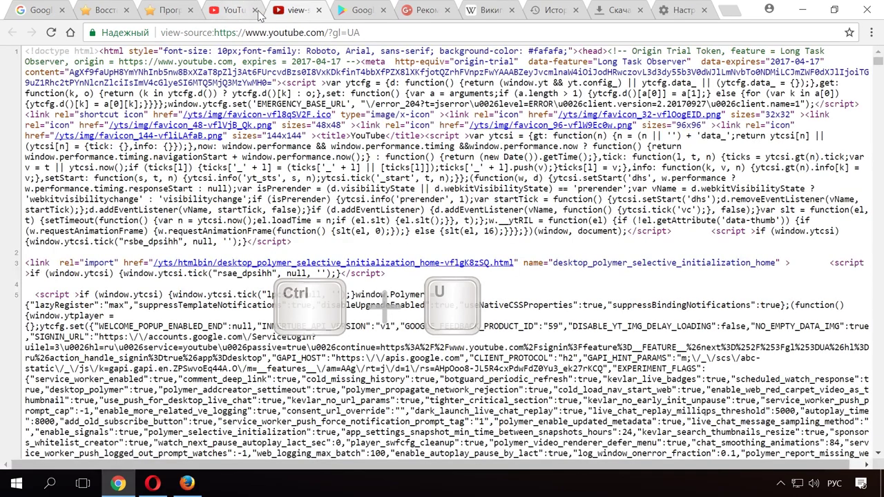
scroll(278, 107, down, 5)
scroll(278, 106, up, 1)
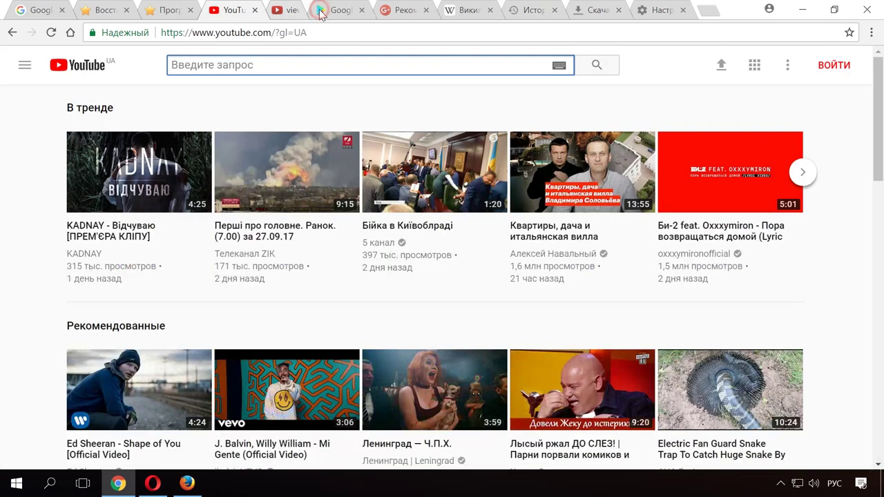
click(322, 11)
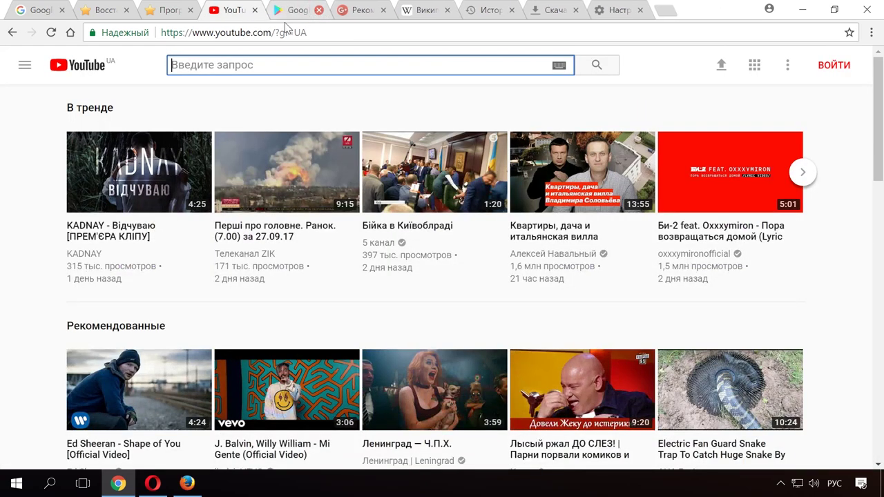
click(46, 12)
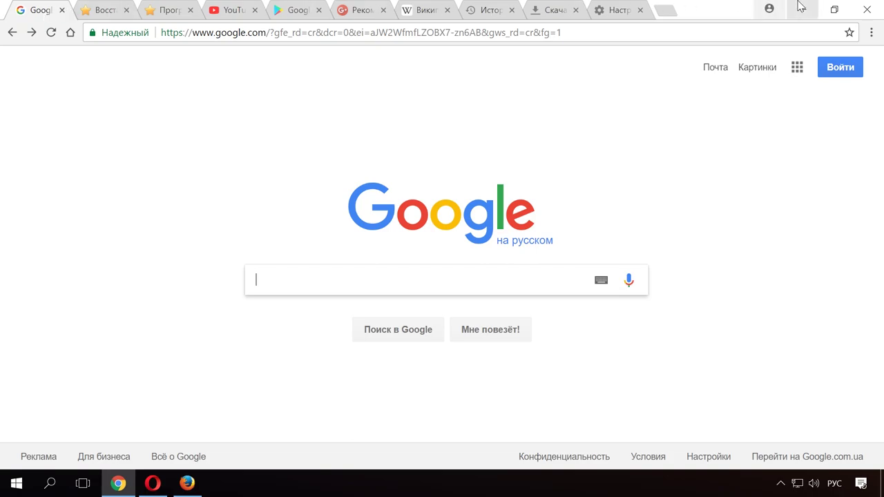
Go to the Extensions page via More tools and continue to the Chrome Web Store.
click(871, 33)
mouse_move(721, 231)
click(456, 291)
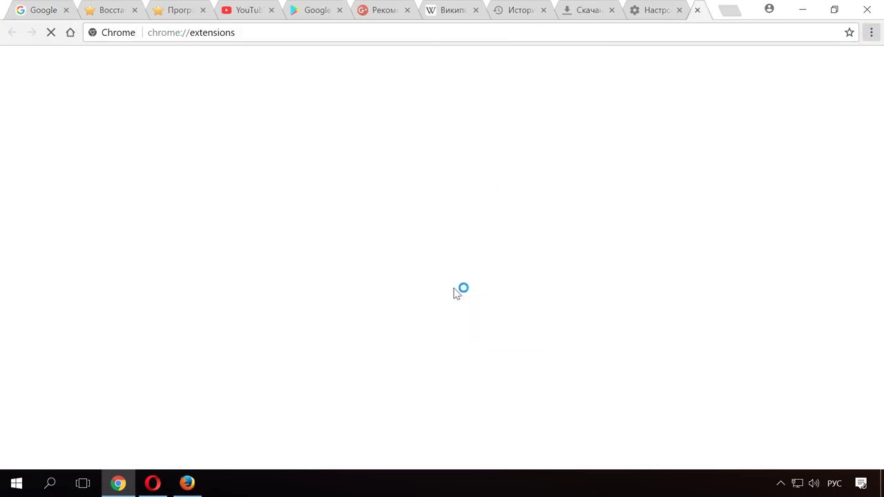
scroll(421, 296, down, 2)
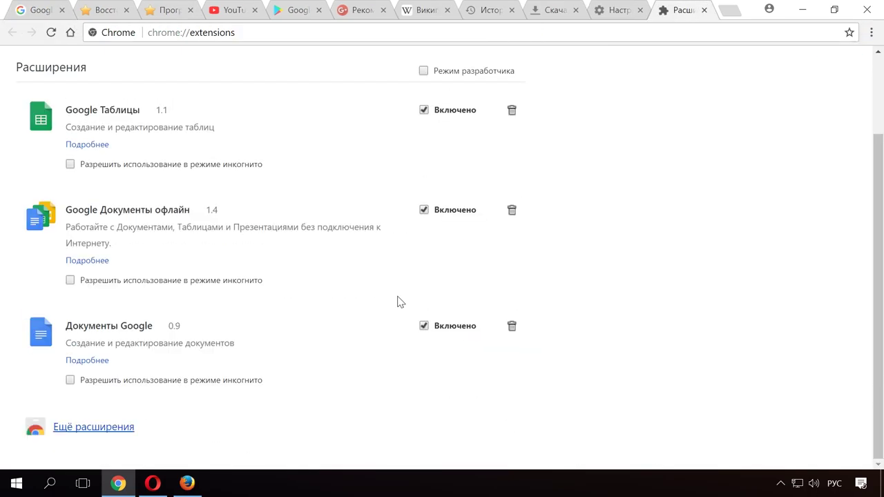
click(116, 428)
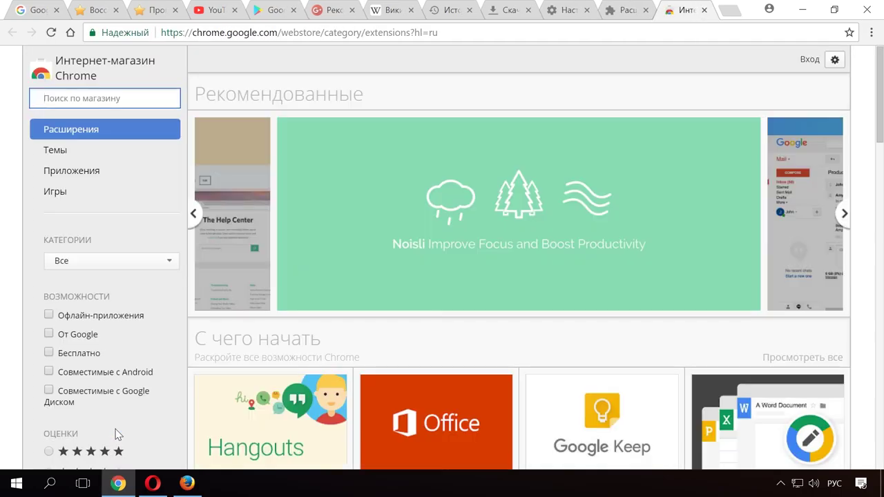
Search the Web Store for 'hotkeys' and minimize the Chrome window.
key(alt+shift)
text(hotk)
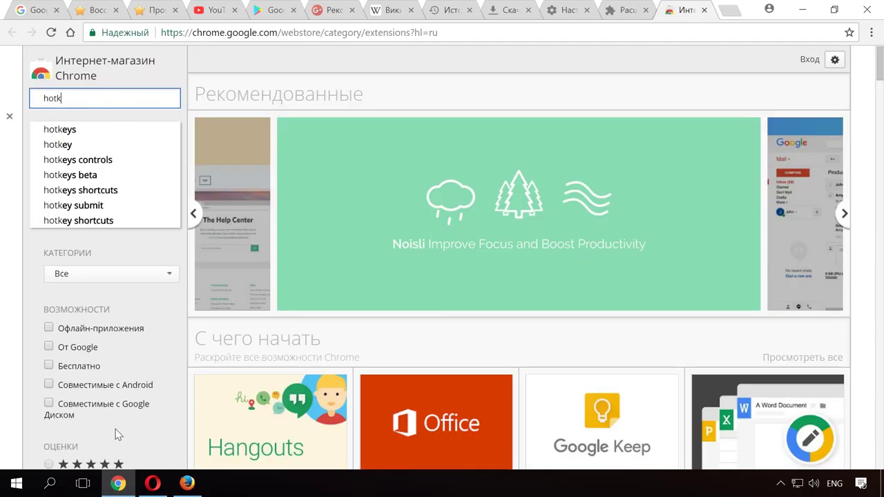
text(eys)
key(Return)
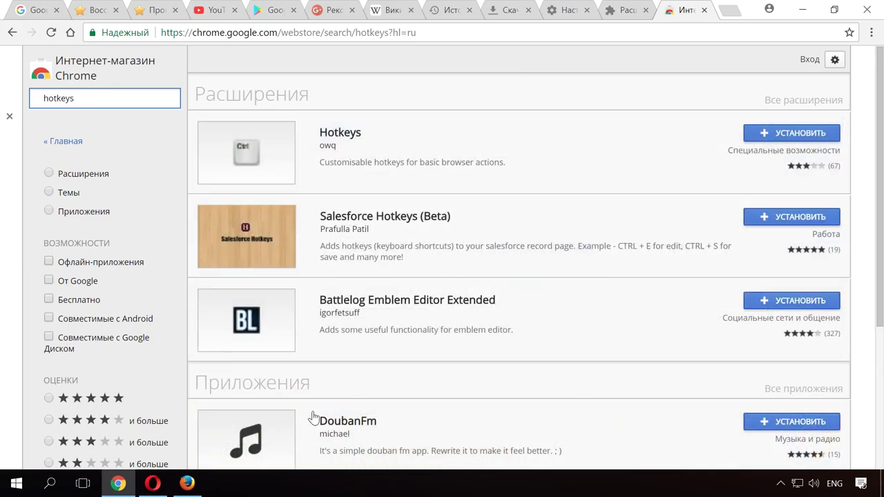
click(803, 10)
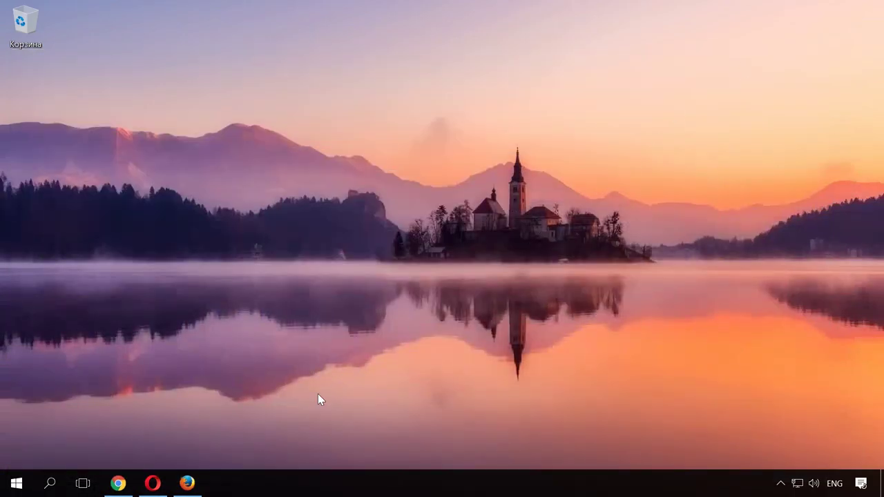
In Firefox's Add-ons tab, search 'кc', open the Dorando keyconfig page, then minimize Firefox.
click(187, 483)
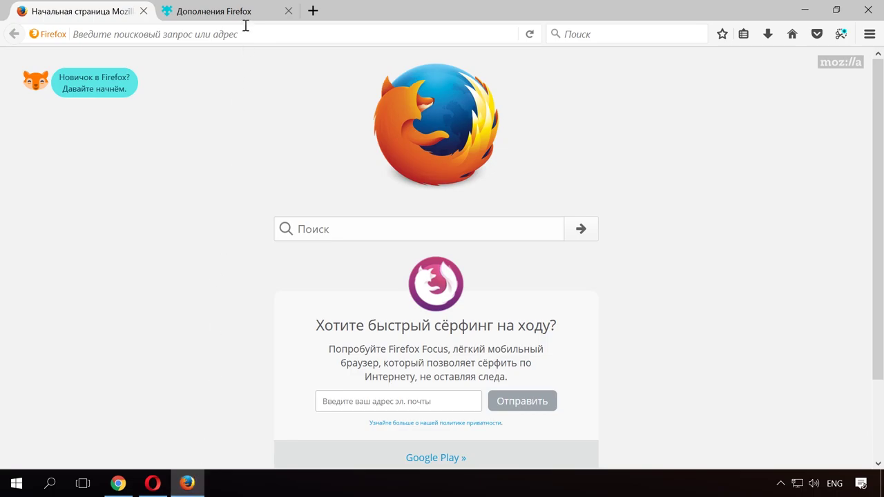
click(247, 12)
click(611, 107)
text(к)
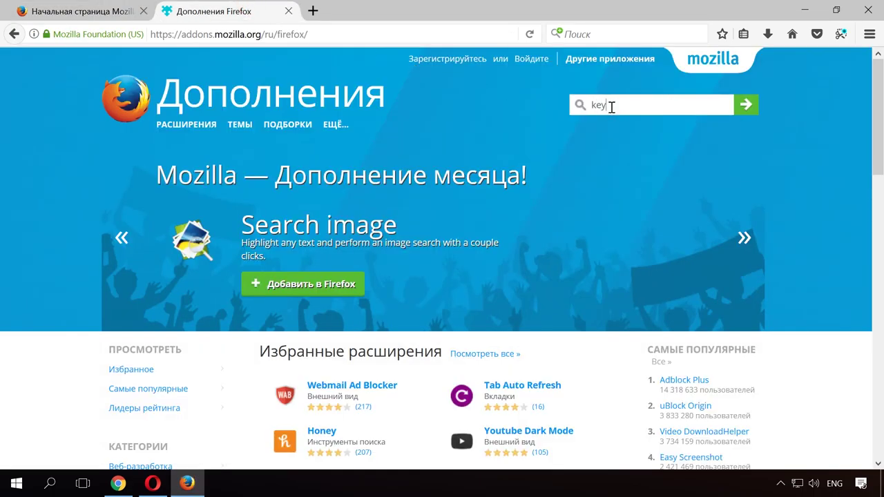
text(c)
click(630, 211)
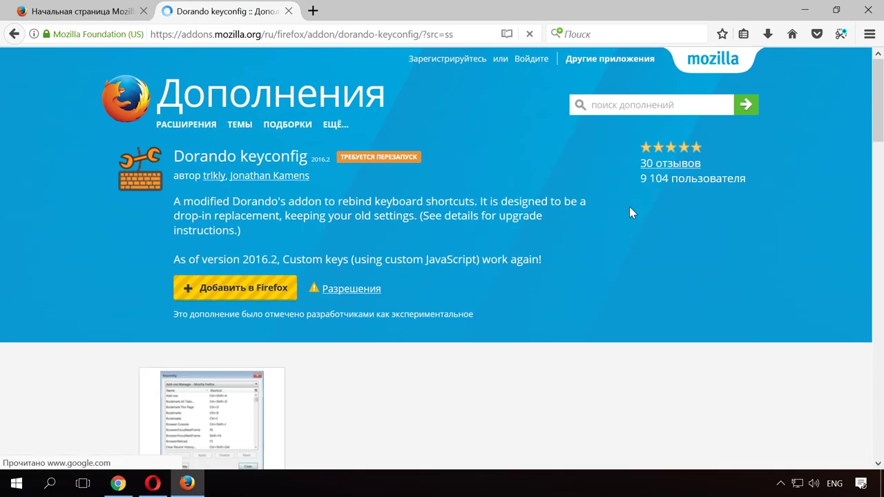
click(805, 10)
click(155, 483)
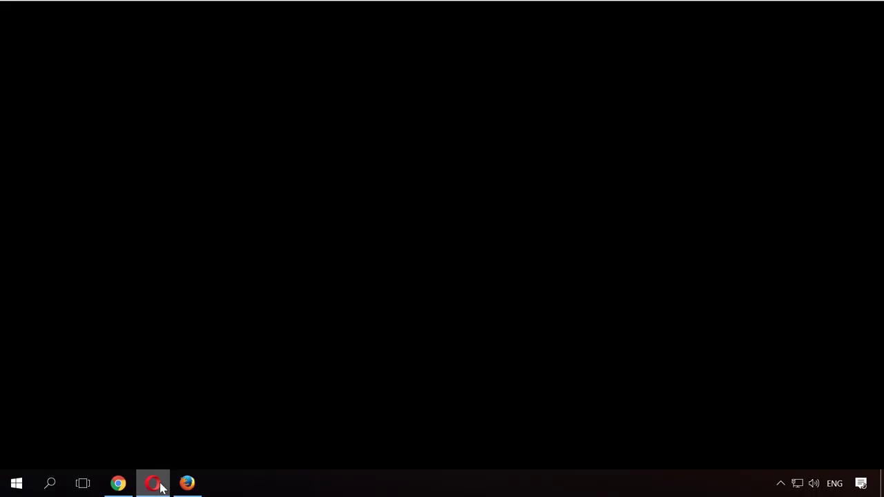
In Opera's Настройки > Браузер, open the 'Настроить сочетания клавиш' dialog.
click(12, 20)
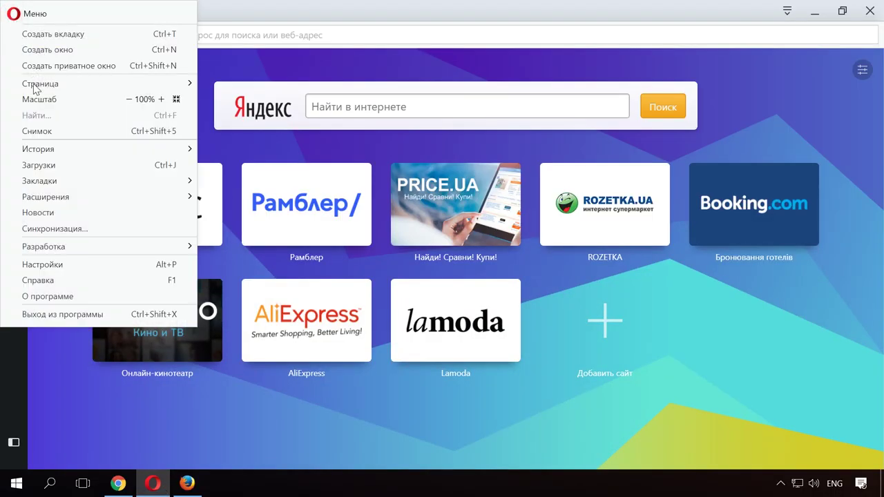
click(62, 262)
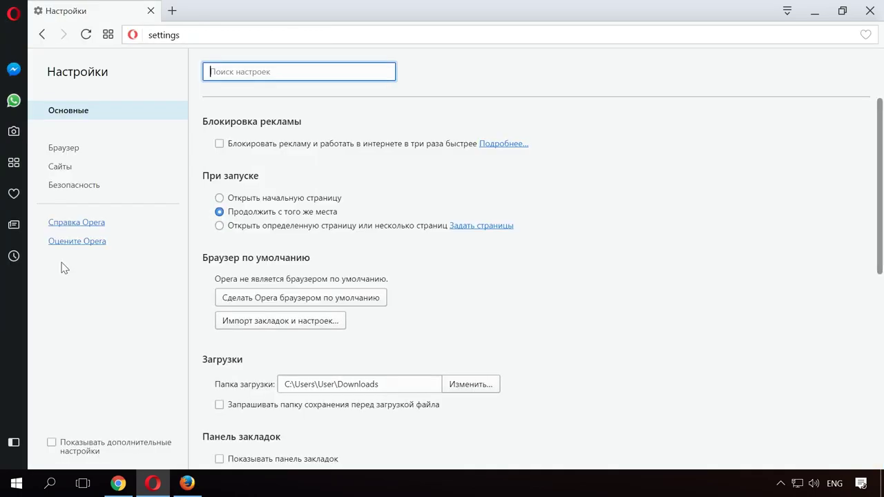
click(72, 148)
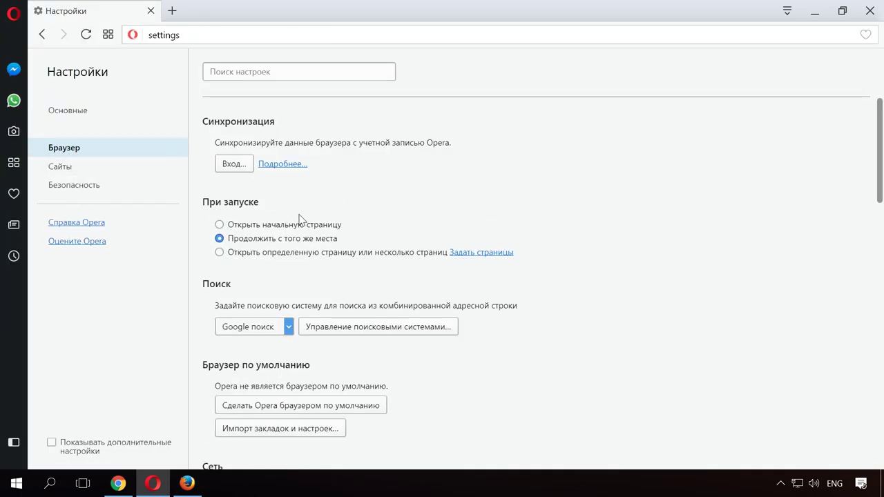
scroll(324, 244, down, 3)
scroll(324, 243, down, 2)
scroll(325, 242, down, 2)
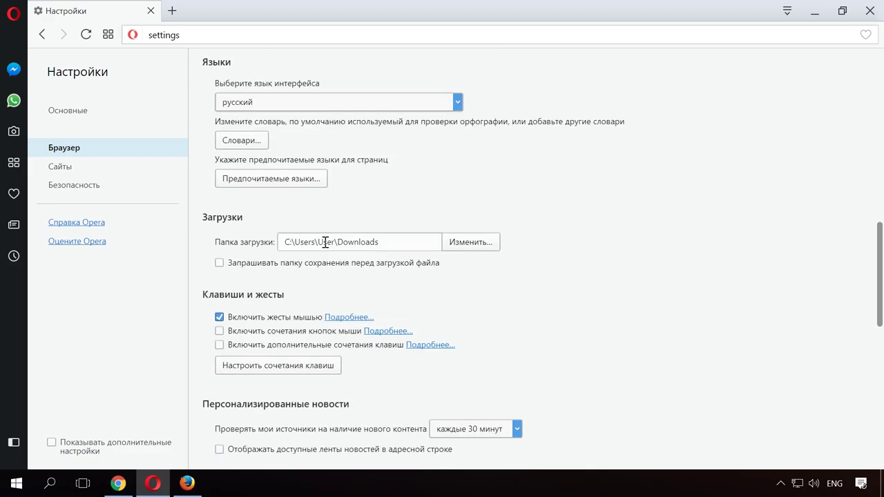
scroll(325, 243, down, 2)
drag(296, 157, 204, 158)
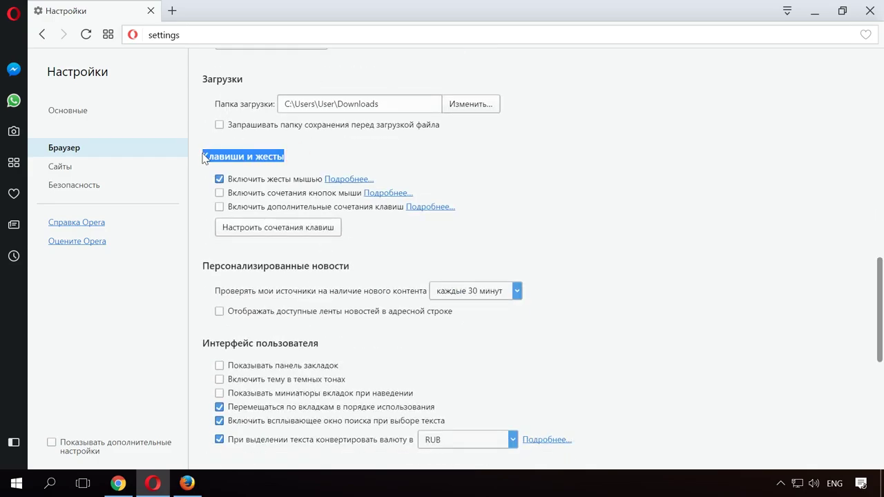
click(318, 234)
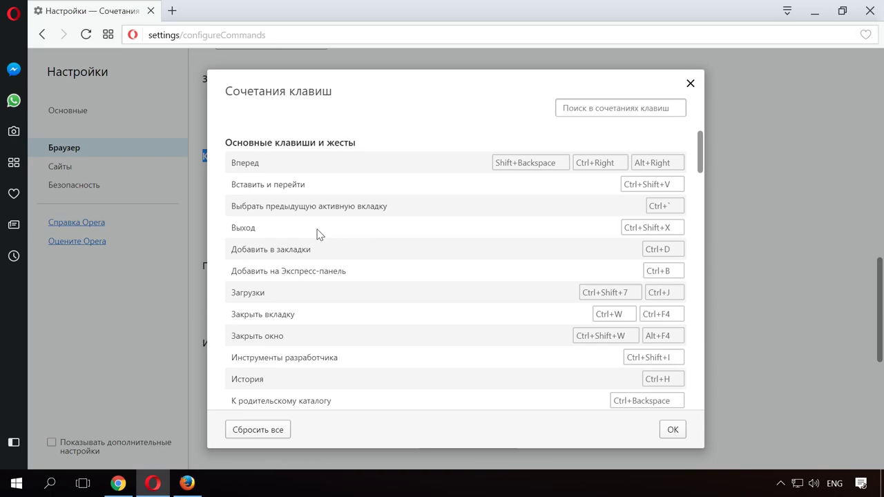
Add a new shortcut entry for Назад and begin recording it with Ctrl.
scroll(319, 235, down, 3)
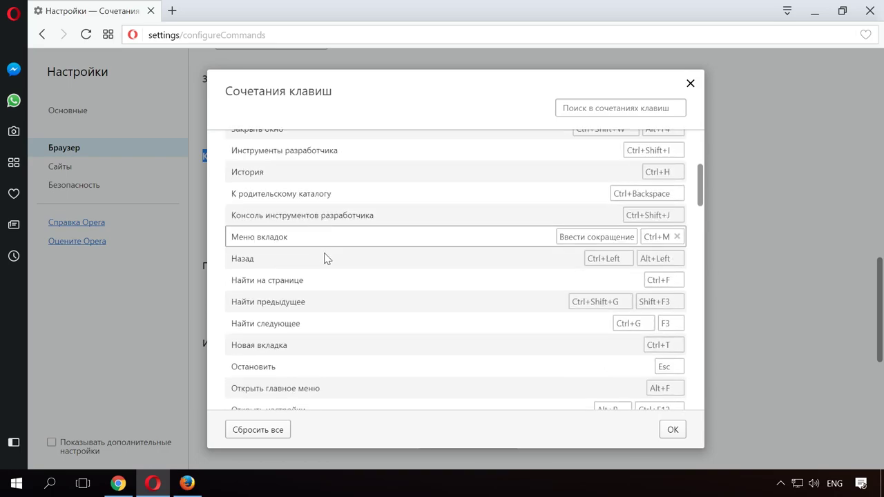
click(534, 261)
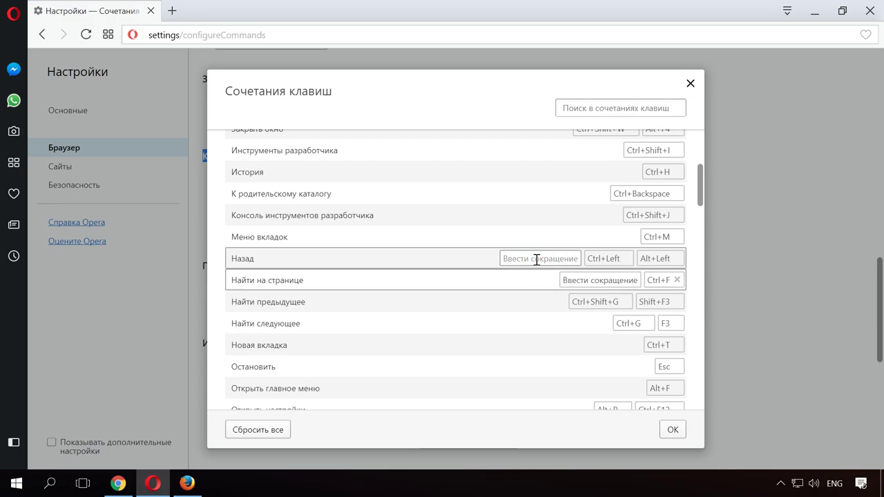
click(560, 258)
key(ctrl)
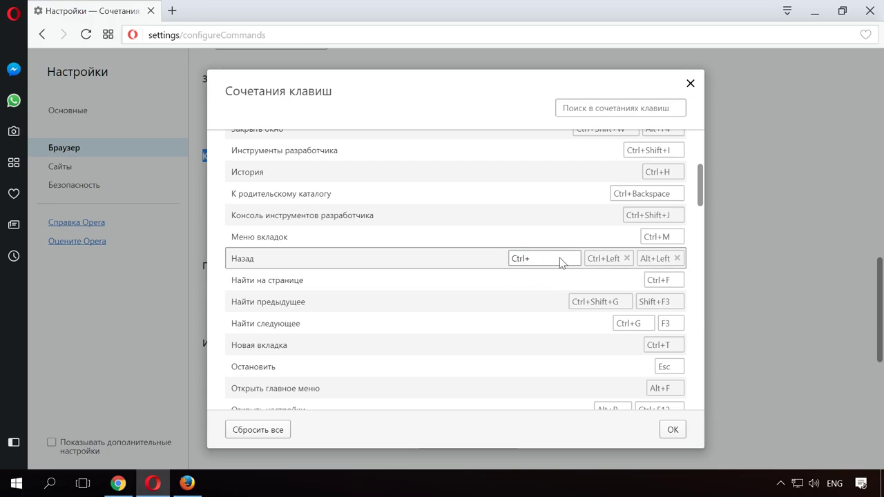